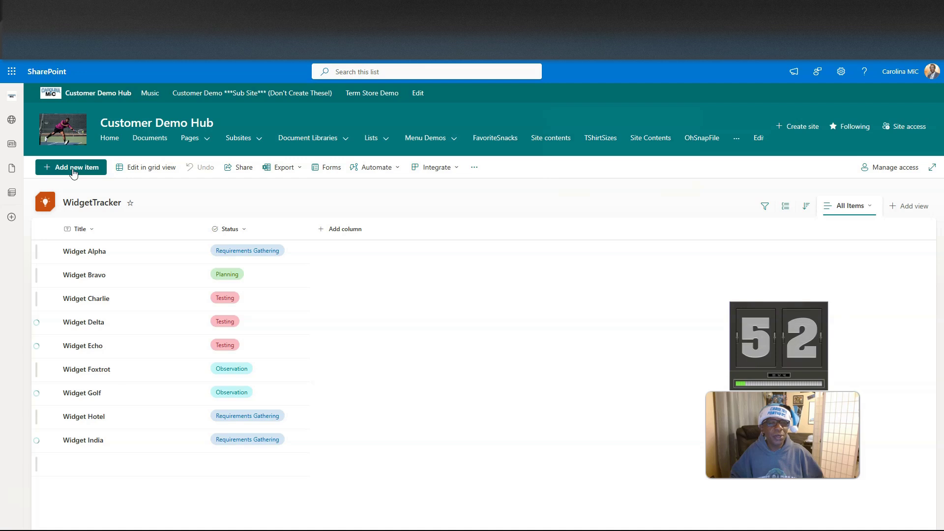
Create a new item titled Widget Juliet with Status Requirements Gathering and save it
{"action": "left_click", "coordinate": [74, 170]}
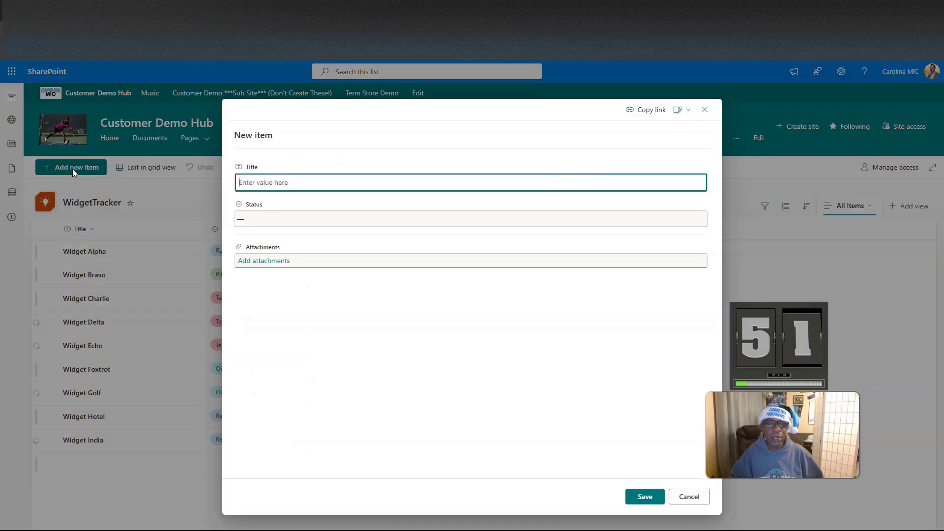
{"action": "left_click", "coordinate": [442, 179]}
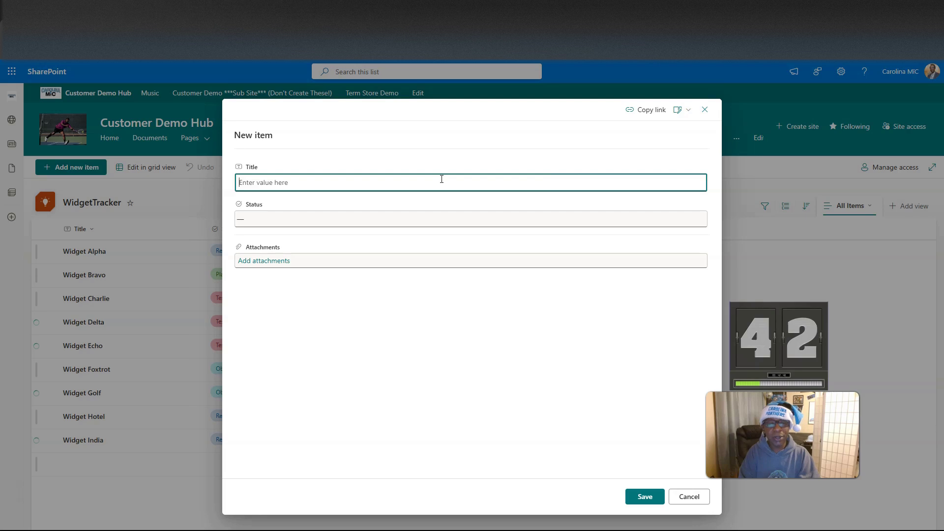
{"action": "type", "text": "Widget Juliet"}
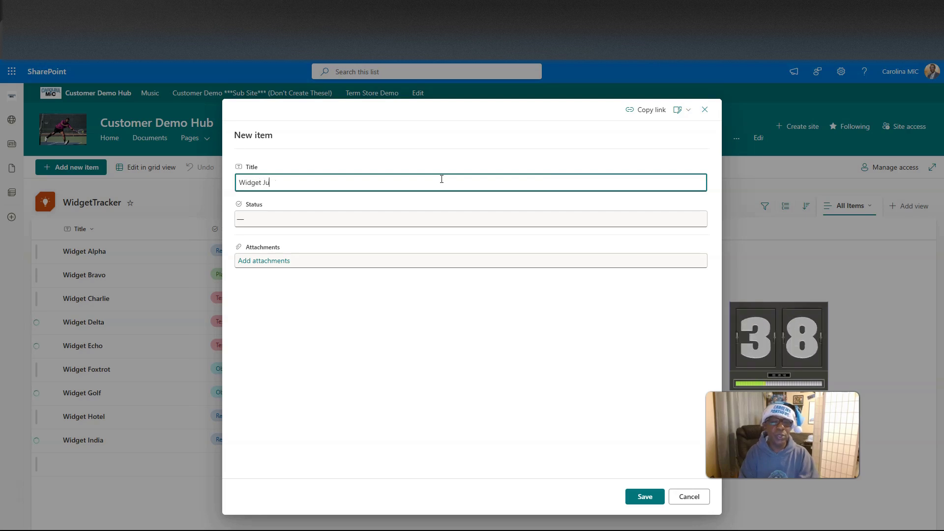
{"action": "left_click", "coordinate": [392, 214]}
{"action": "left_click", "coordinate": [324, 244]}
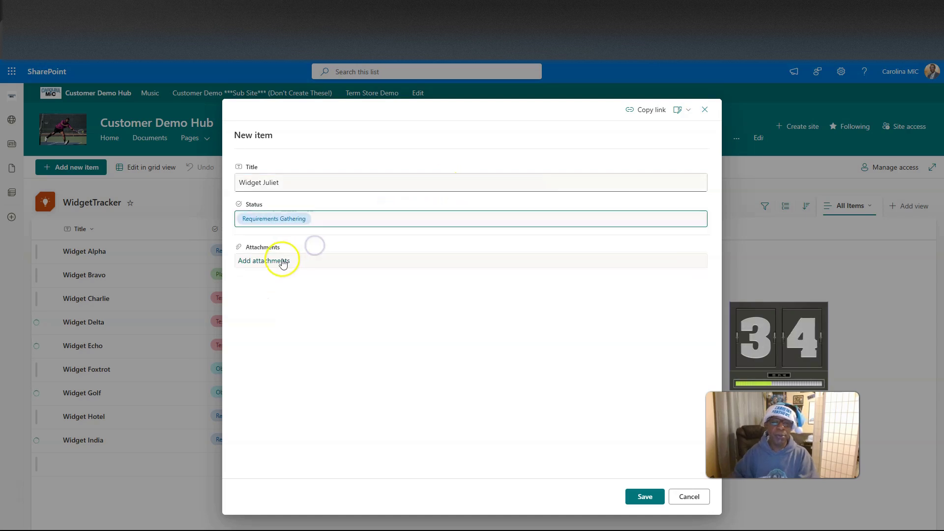
{"action": "left_click", "coordinate": [644, 497]}
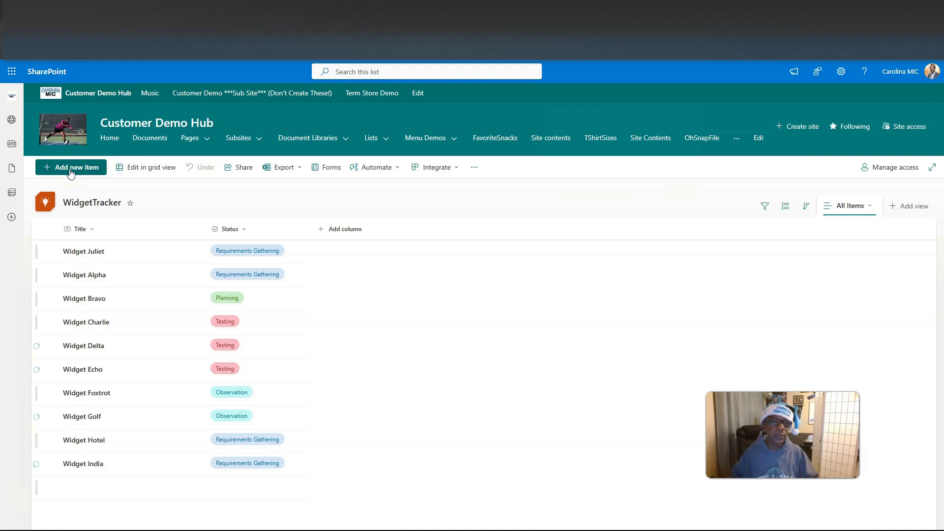
Open another blank new-item form and discard it without saving
{"action": "left_click", "coordinate": [70, 168]}
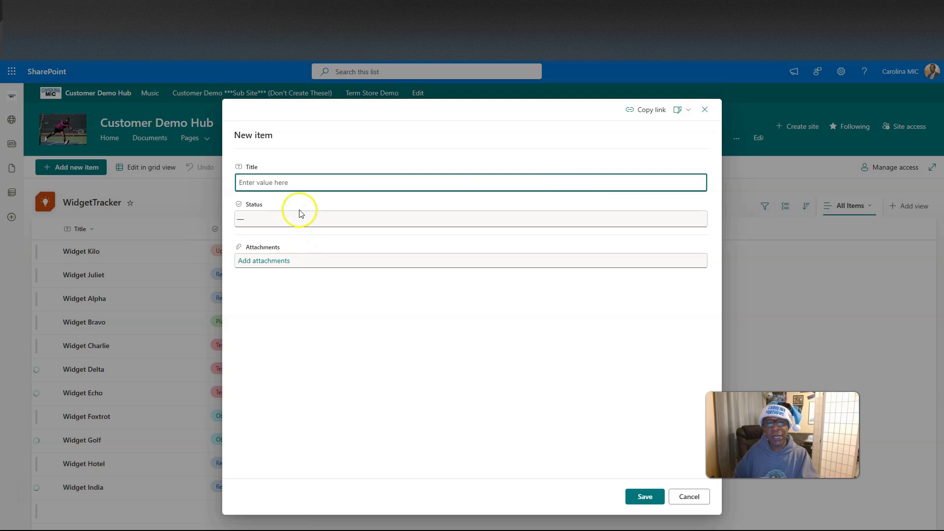
{"action": "left_click", "coordinate": [689, 496]}
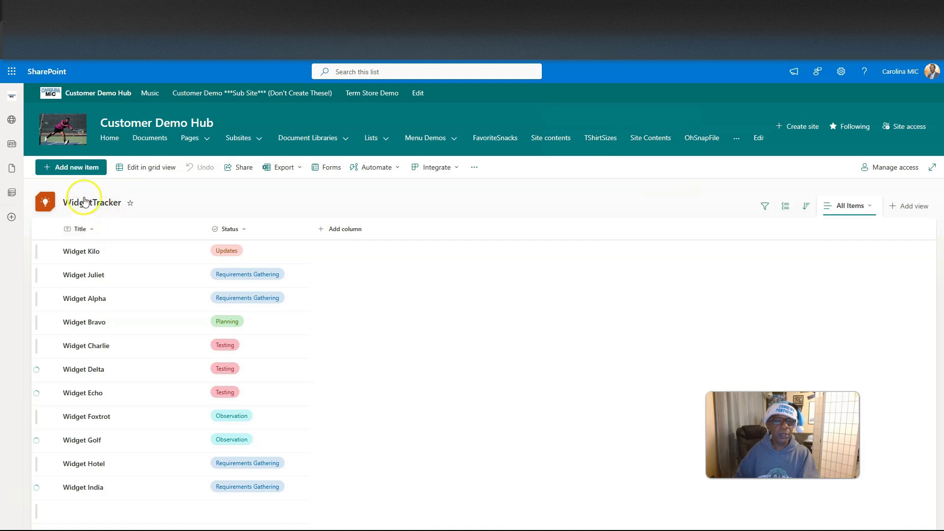
Create a new item titled Widget Lima with Status Requirements Gathering and save it
{"action": "left_click", "coordinate": [78, 169]}
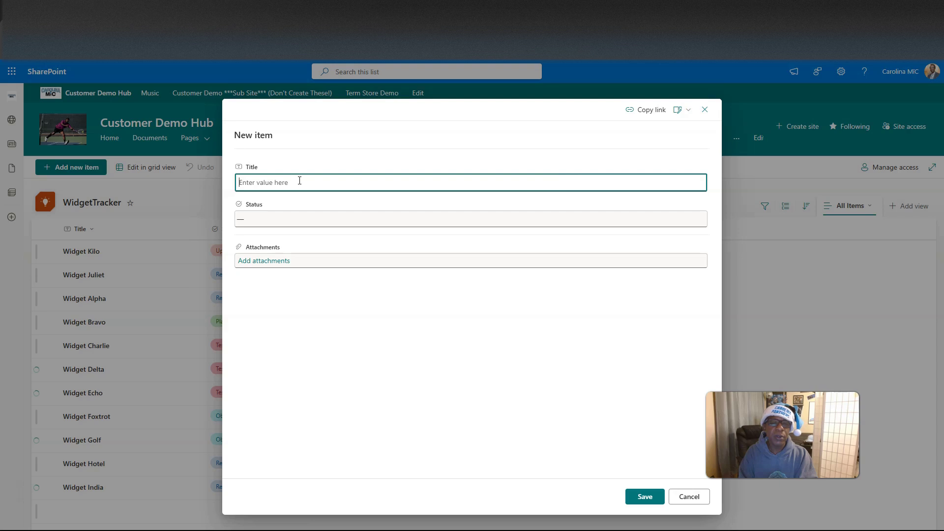
{"action": "type", "text": "Widget"}
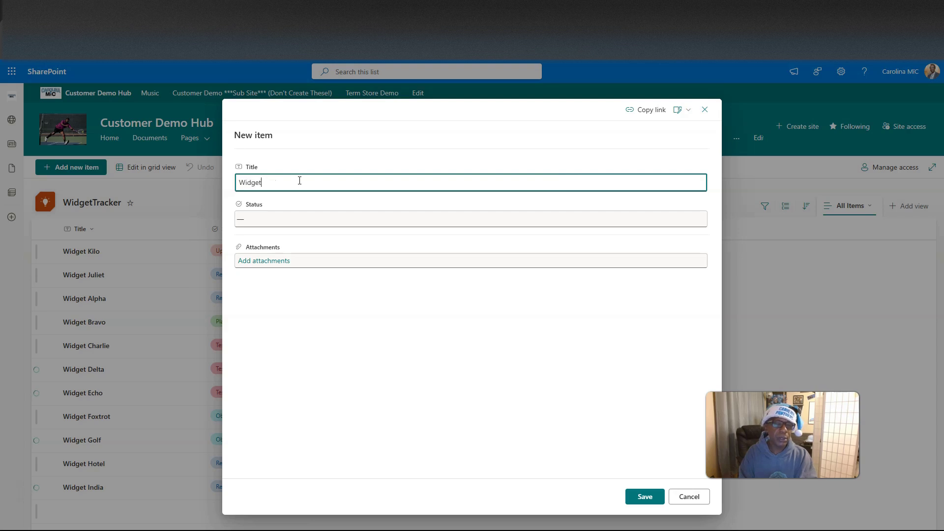
{"action": "type", "text": " Li"}
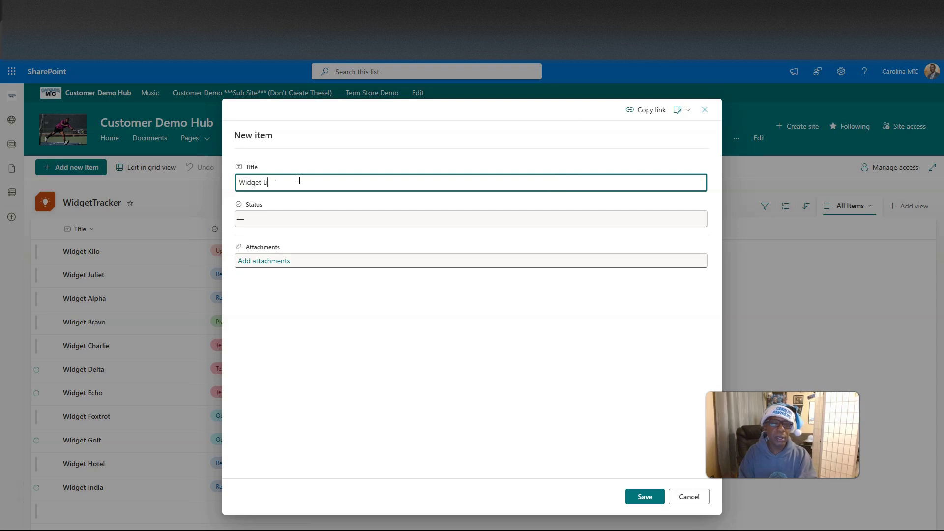
{"action": "type", "text": "ma"}
{"action": "key", "text": "Tab"}
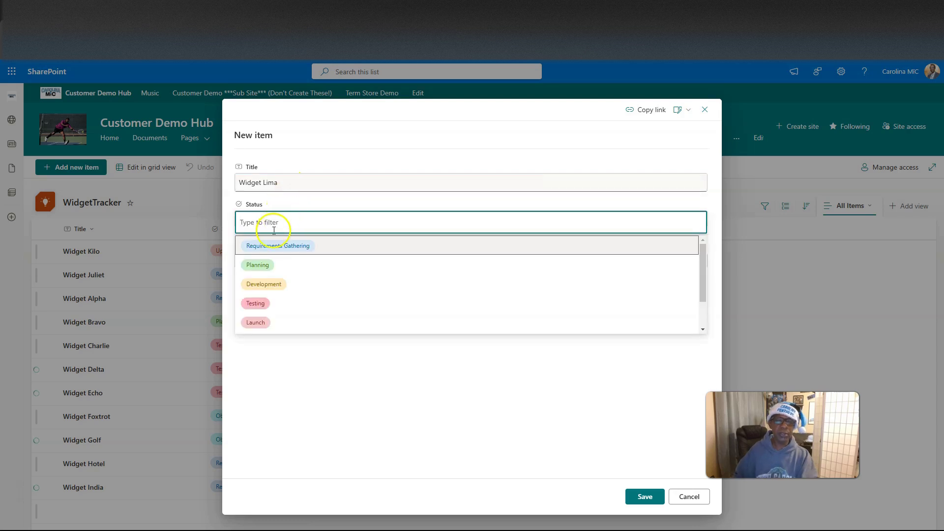
{"action": "left_click", "coordinate": [264, 250]}
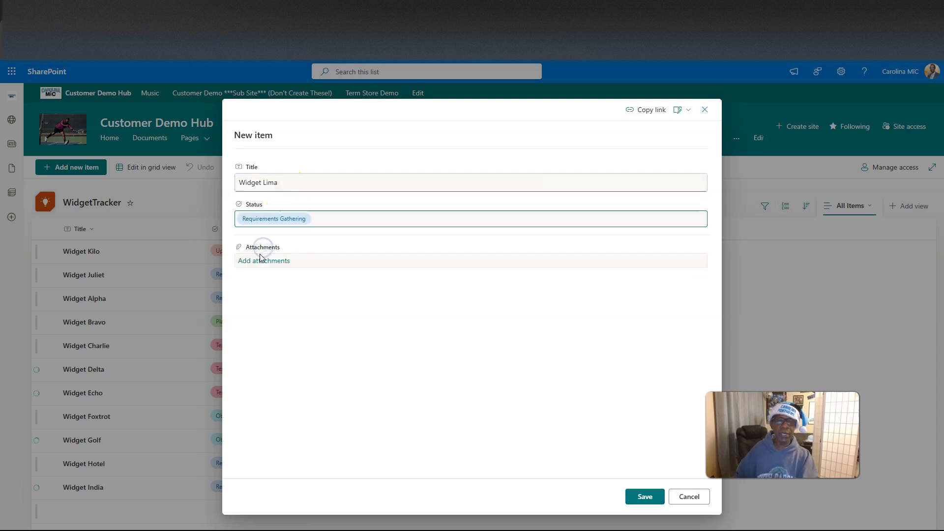
{"action": "left_click", "coordinate": [643, 496]}
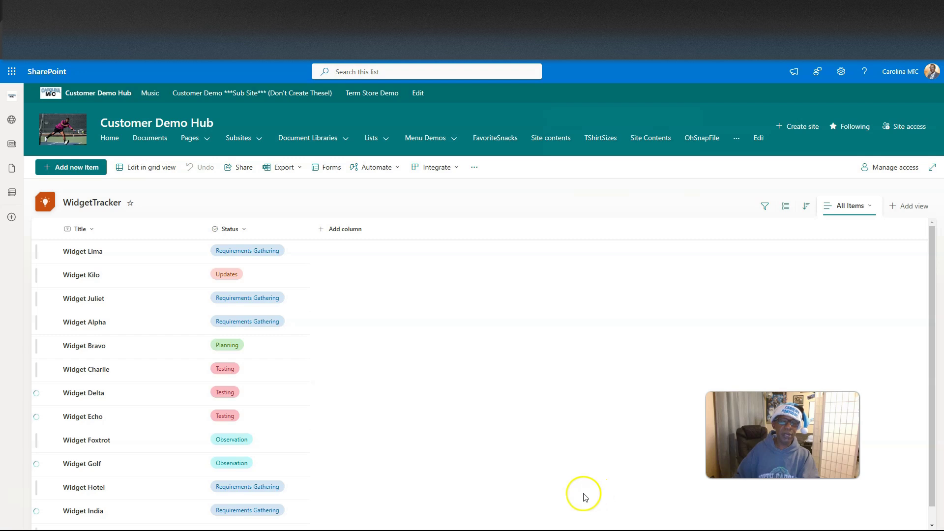
{"action": "scroll", "coordinate": [342, 466], "scroll_direction": "down", "scroll_amount": 1}
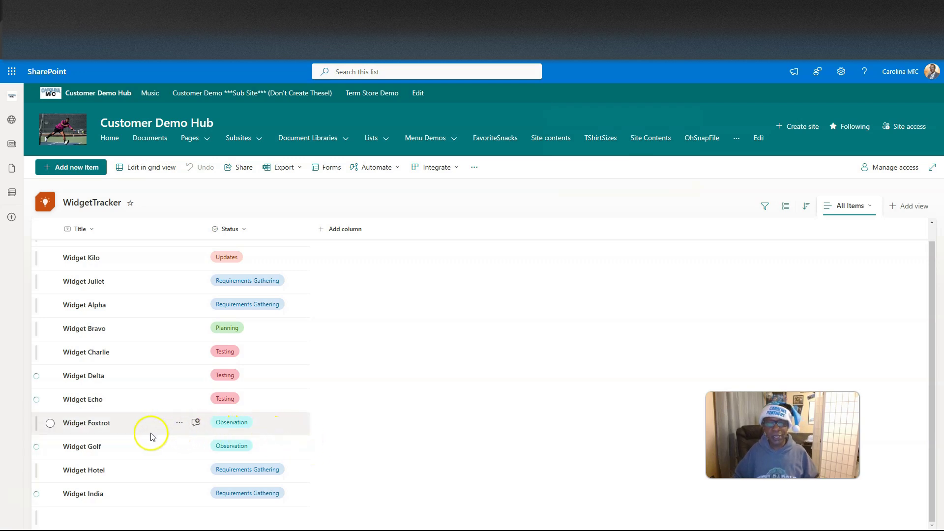
{"action": "left_click", "coordinate": [69, 174]}
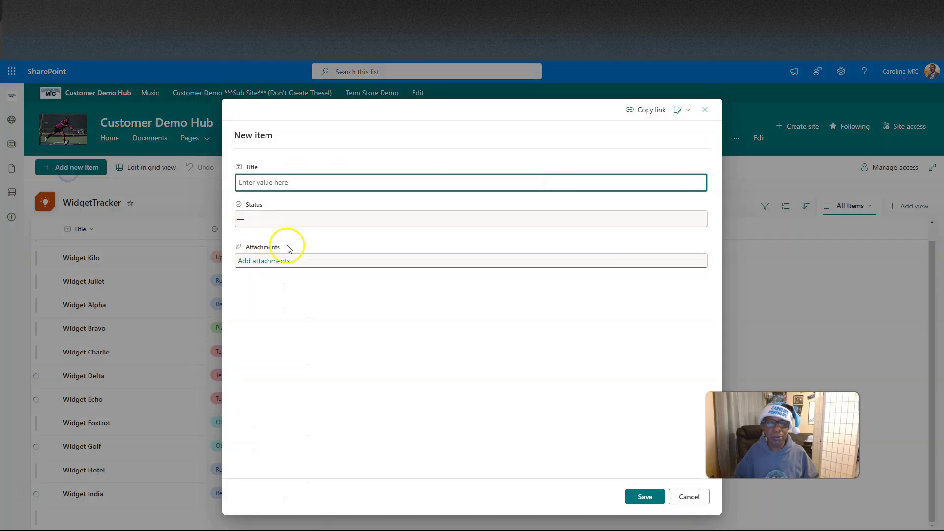
{"action": "left_click", "coordinate": [695, 499]}
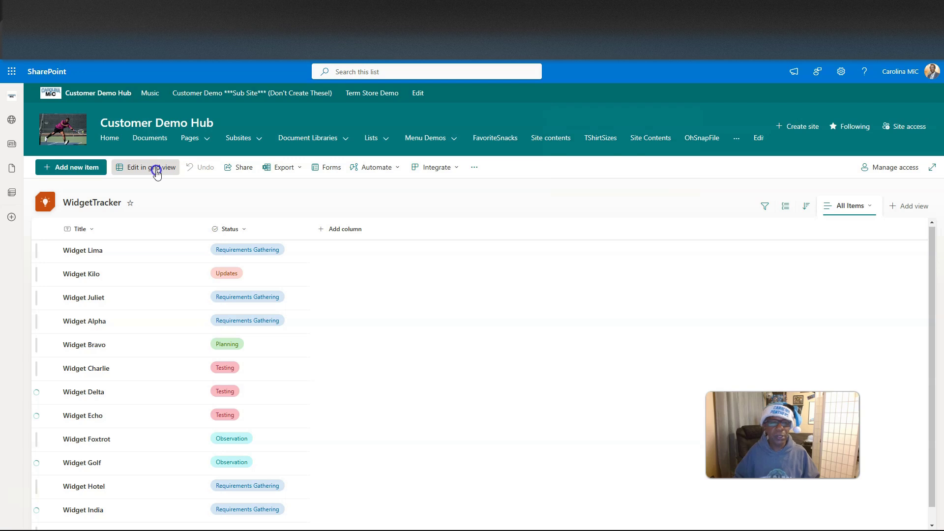
Switch to grid editing and add a Widget Kilo row with Status Planning
{"action": "left_click", "coordinate": [157, 172]}
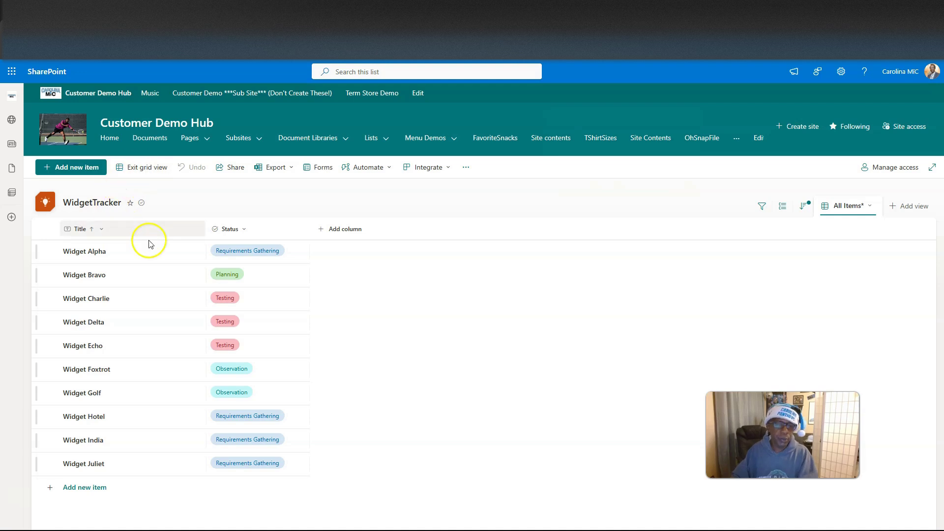
{"action": "left_click", "coordinate": [150, 258]}
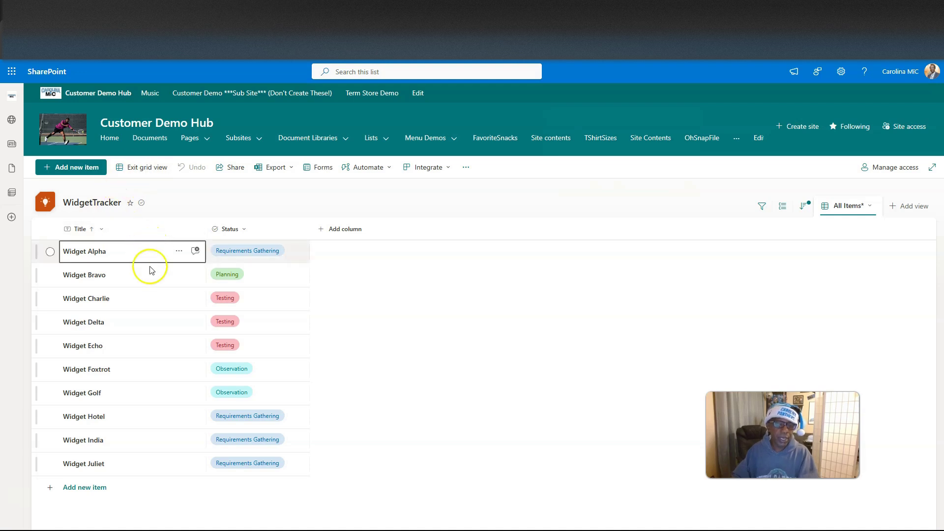
{"action": "left_click", "coordinate": [87, 492]}
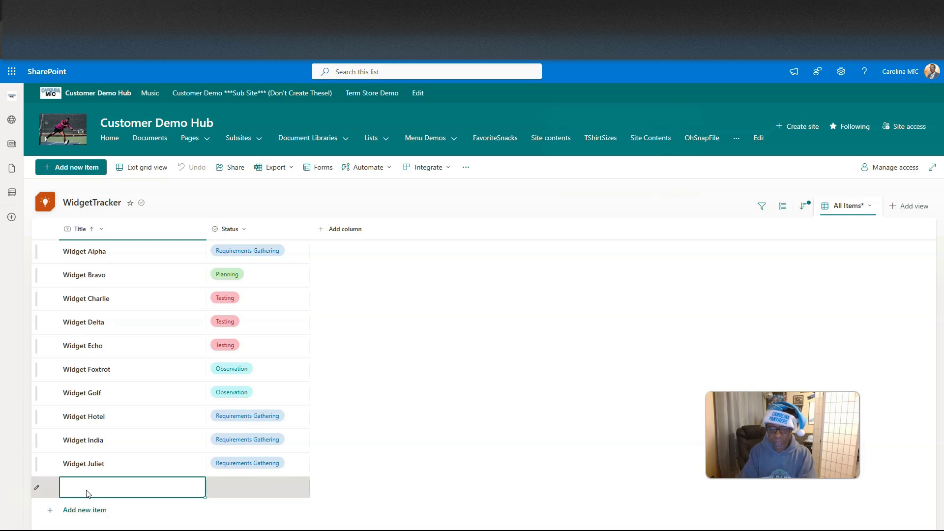
{"action": "type", "text": "Widge"}
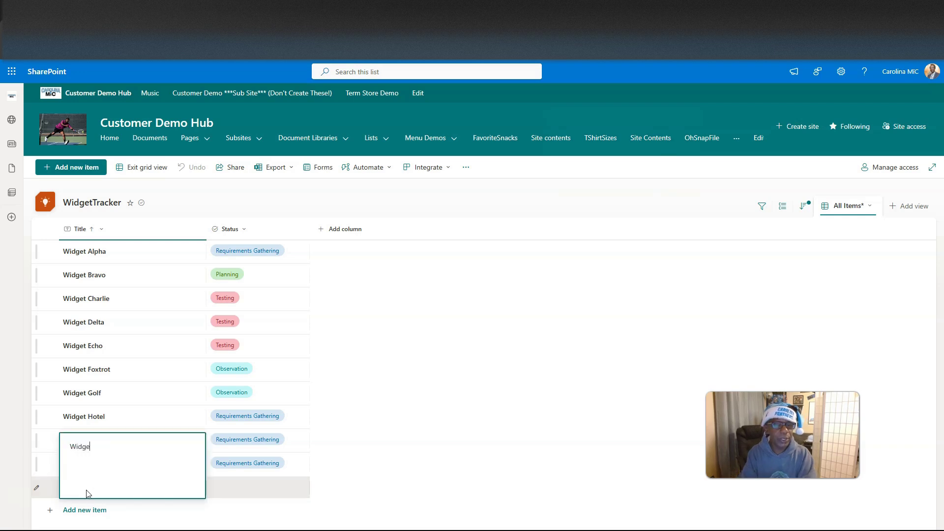
{"action": "type", "text": "t Kilo"}
{"action": "key", "text": "Tab"}
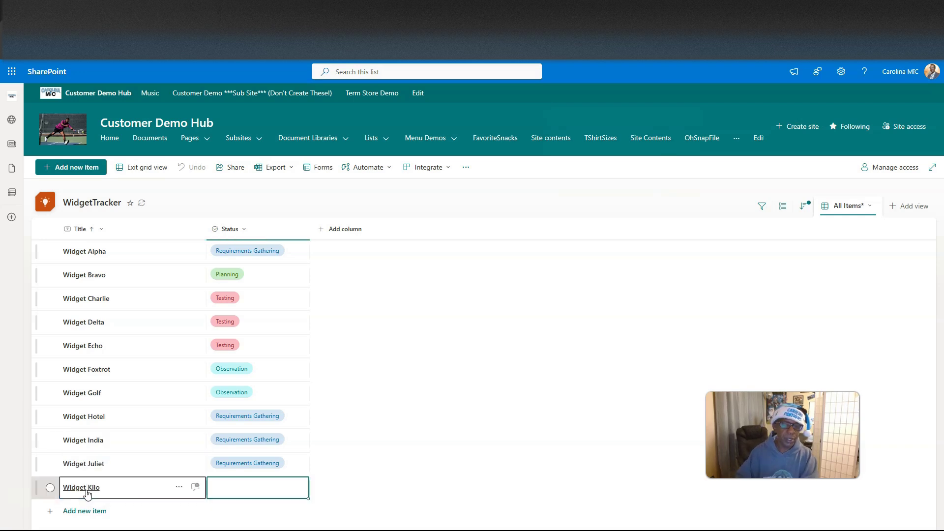
{"action": "left_click", "coordinate": [238, 491]}
{"action": "left_click", "coordinate": [229, 406]}
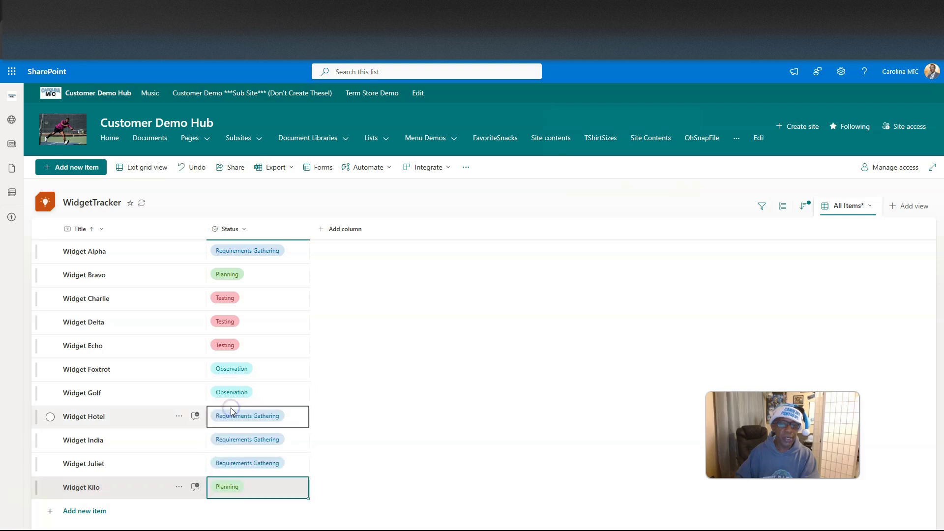
Add a Widget Lima row with Status Launch
{"action": "left_click", "coordinate": [79, 512]}
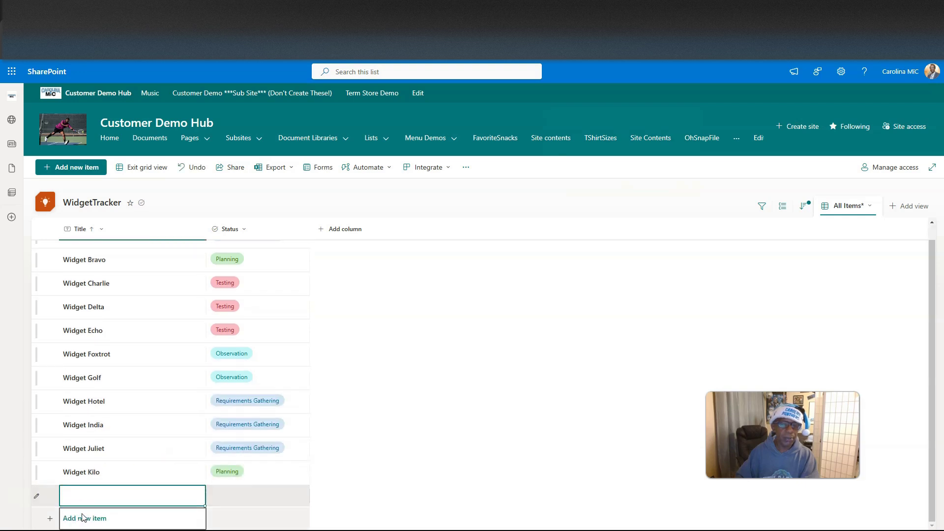
{"action": "left_click", "coordinate": [121, 497]}
{"action": "type", "text": "Widget Lima"}
{"action": "key", "text": "Tab"}
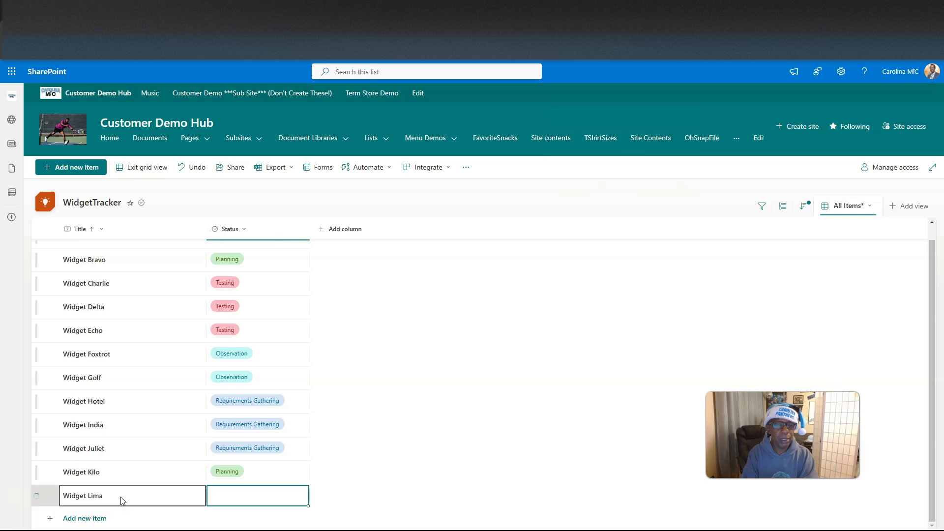
{"action": "left_click", "coordinate": [221, 499]}
{"action": "left_click", "coordinate": [224, 473]}
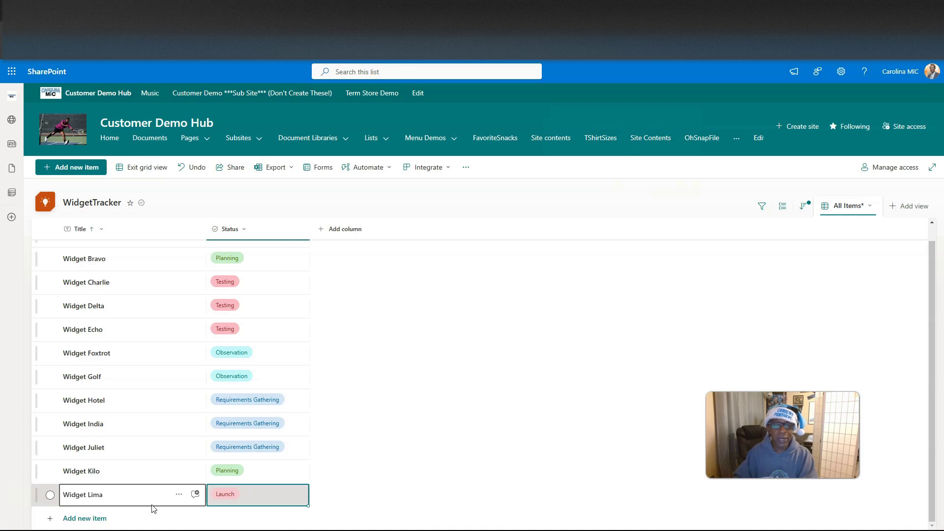
Change Widget Lima's Status to Testing and exit grid view
{"action": "left_click", "coordinate": [165, 389]}
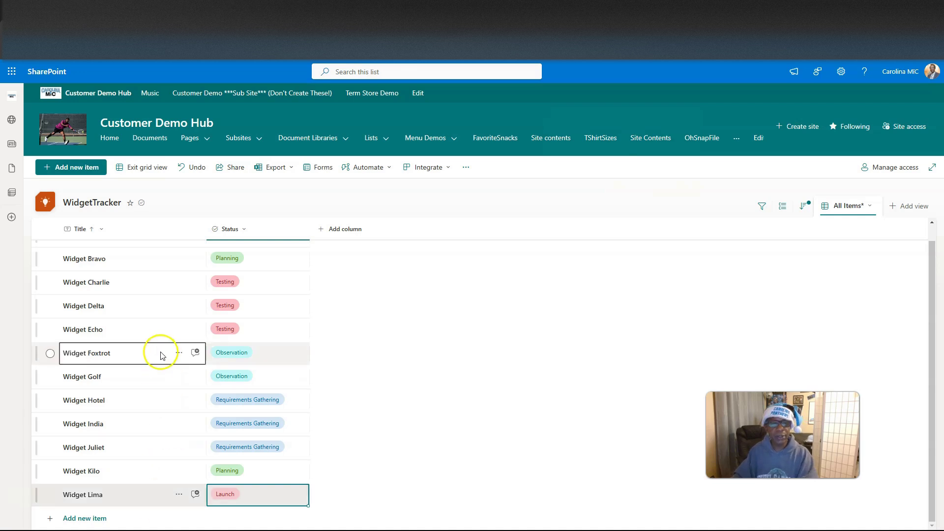
{"action": "scroll", "coordinate": [152, 344], "scroll_direction": "up", "scroll_amount": 1}
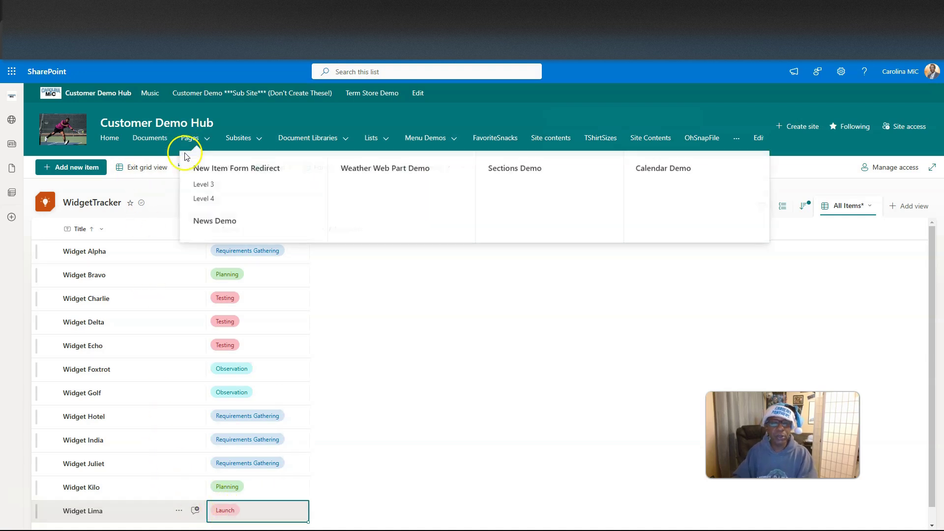
{"action": "left_click", "coordinate": [193, 169]}
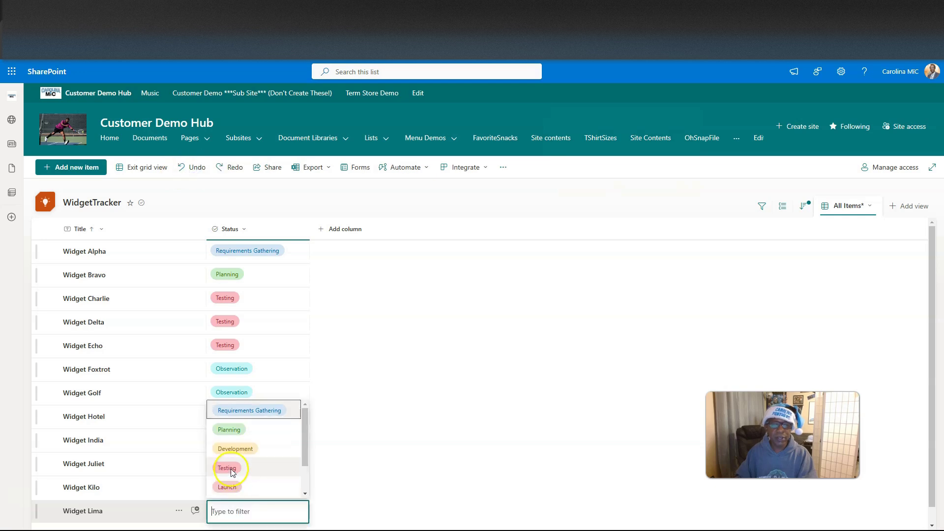
{"action": "left_click", "coordinate": [129, 166]}
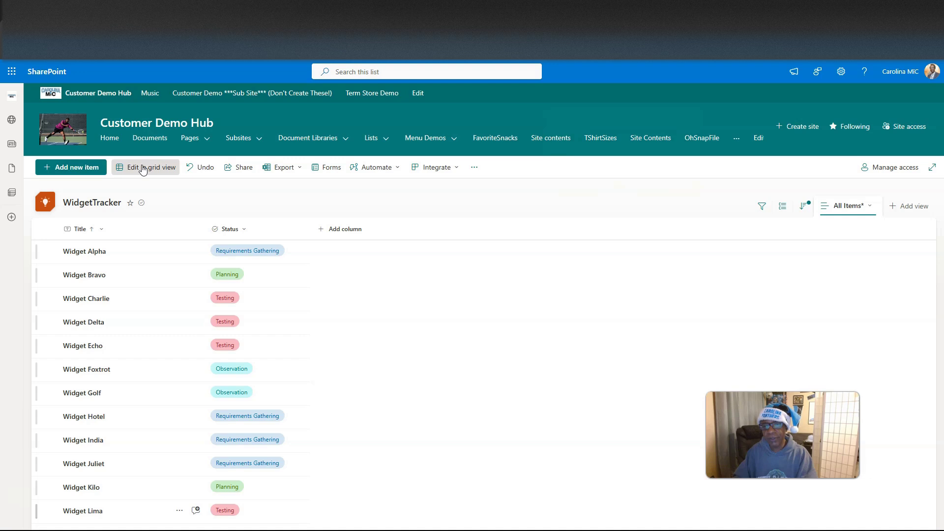
{"action": "left_click", "coordinate": [122, 147]}
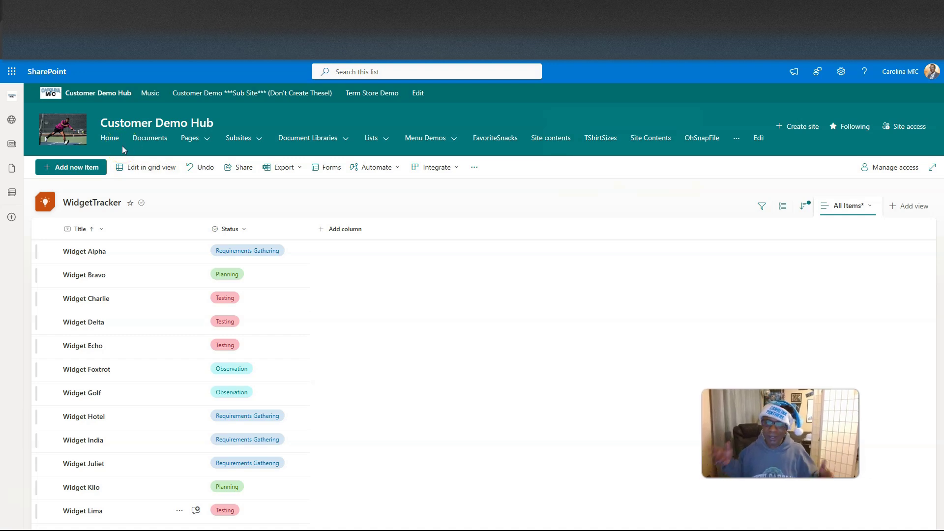